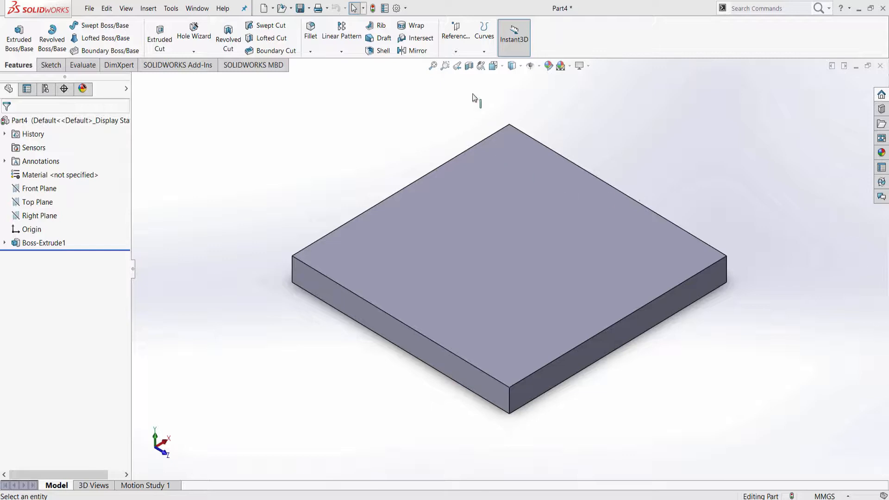
- Create a reference plane midway between two opposite side faces of the plate
{"action": "left_click", "coordinate": [457, 37]}
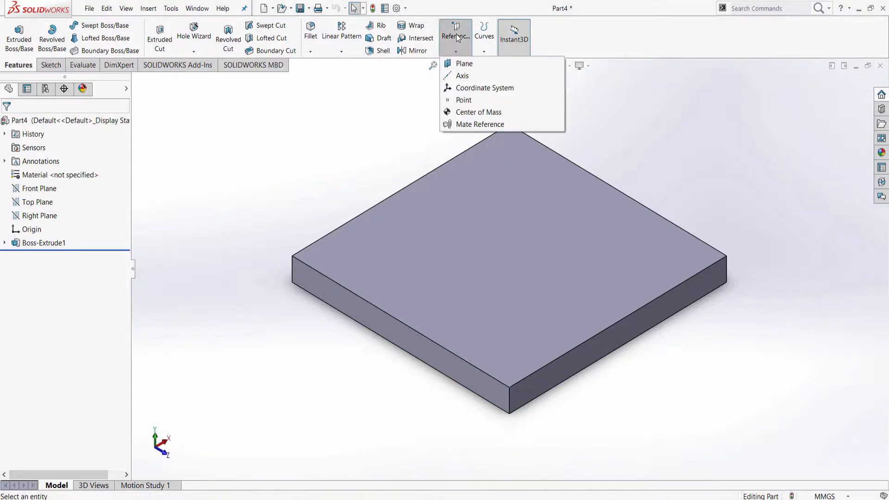
{"action": "left_click", "coordinate": [458, 64]}
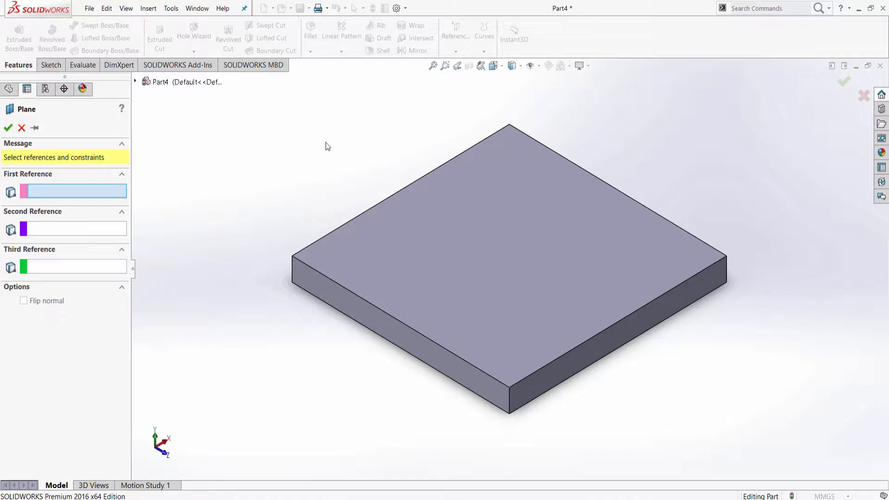
{"action": "middle_click_drag", "start_coordinate": [463, 294], "coordinate": [615, 250]}
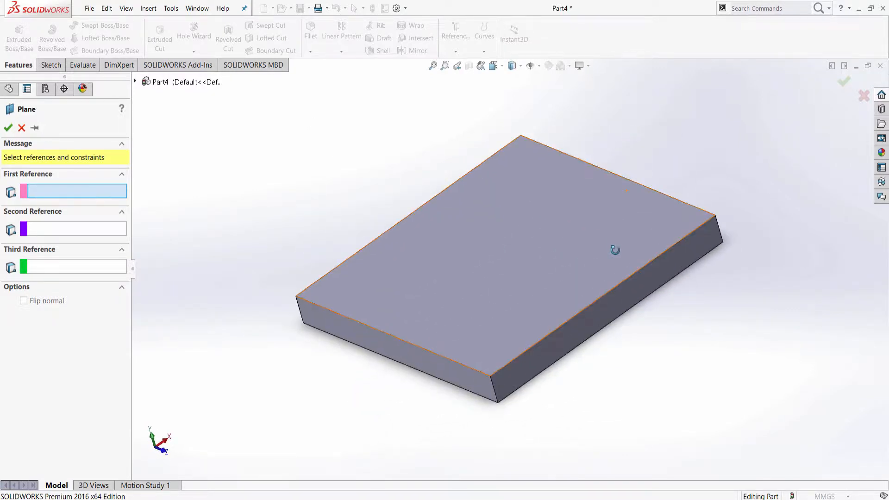
{"action": "left_click", "coordinate": [327, 323]}
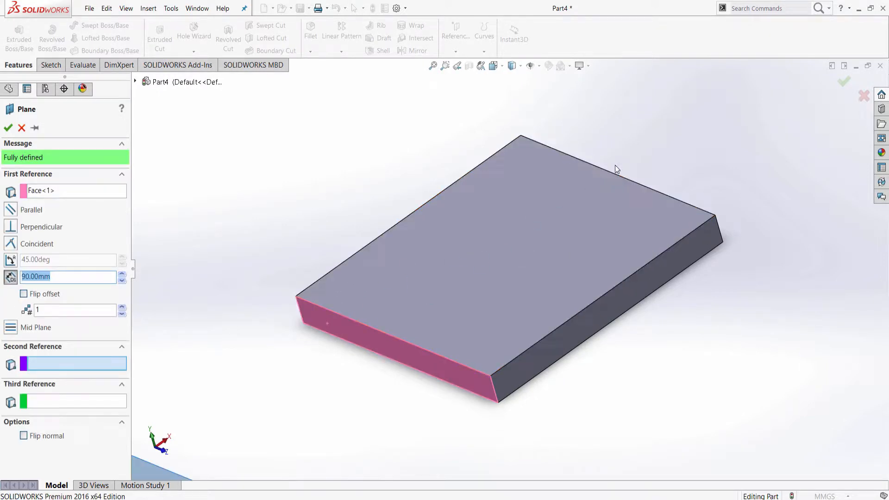
{"action": "middle_click_drag", "start_coordinate": [615, 165], "coordinate": [582, 254]}
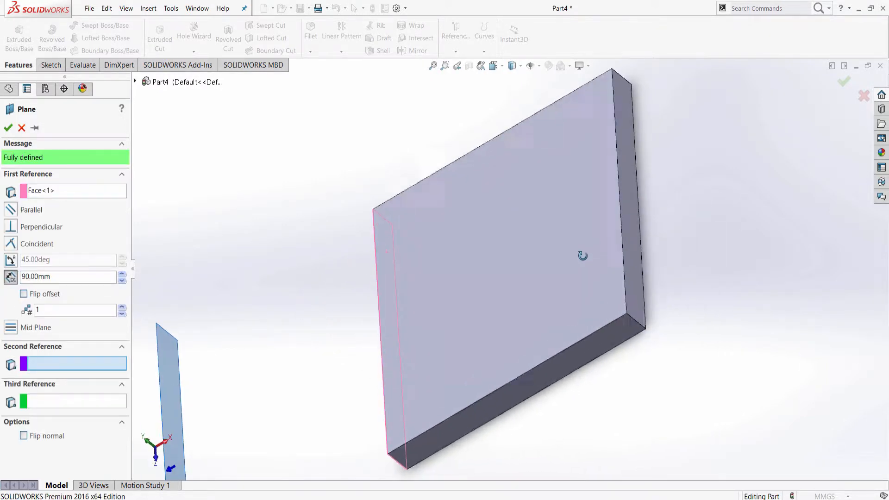
{"action": "left_click", "coordinate": [633, 156]}
{"action": "middle_click_drag", "start_coordinate": [725, 328], "coordinate": [732, 290]}
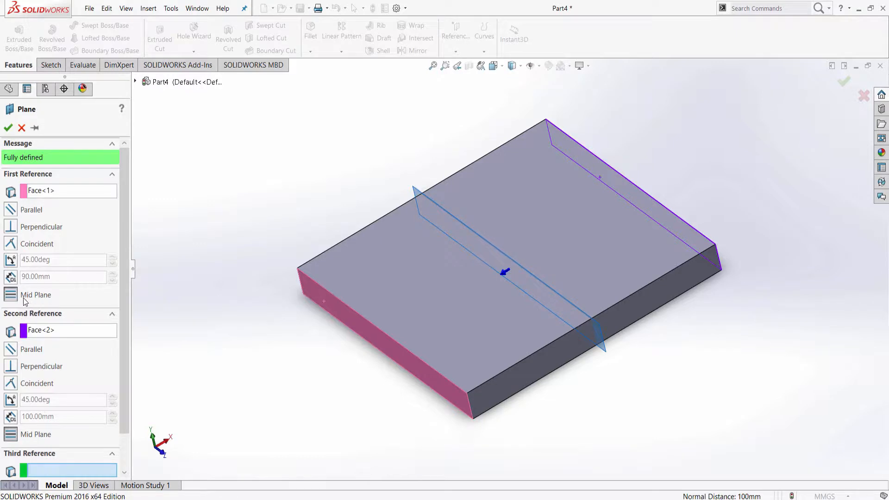
{"action": "left_click", "coordinate": [9, 129]}
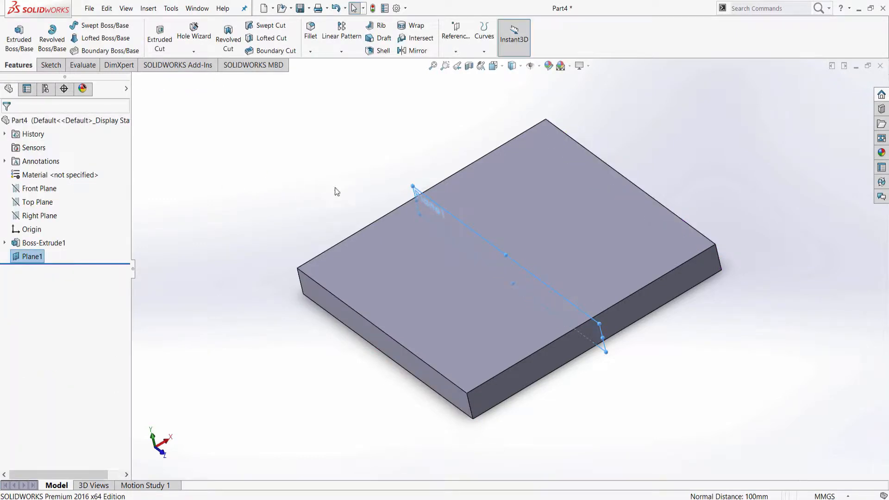
- Enlarge the mid plane's displayed border so it extends well beyond the plate on all sides
{"action": "left_click_drag", "start_coordinate": [600, 323], "coordinate": [656, 288]}
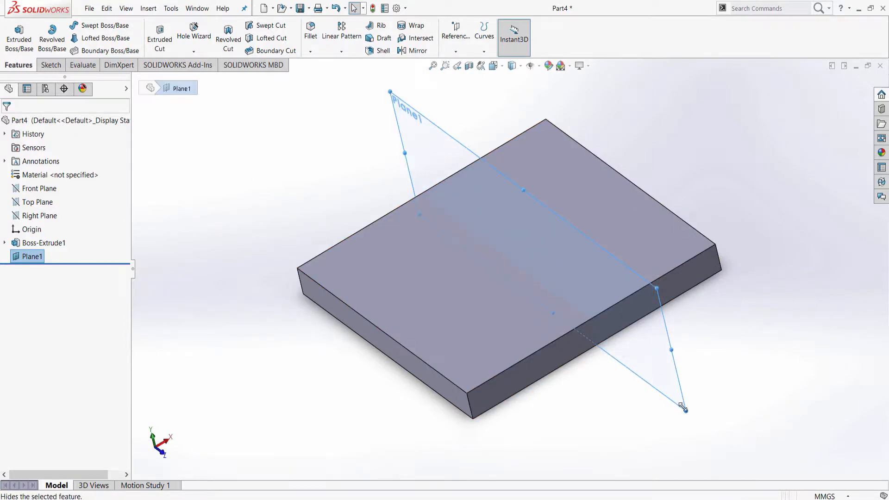
{"action": "left_click_drag", "start_coordinate": [687, 411], "coordinate": [677, 445]}
{"action": "middle_click_drag", "start_coordinate": [680, 439], "coordinate": [747, 292]}
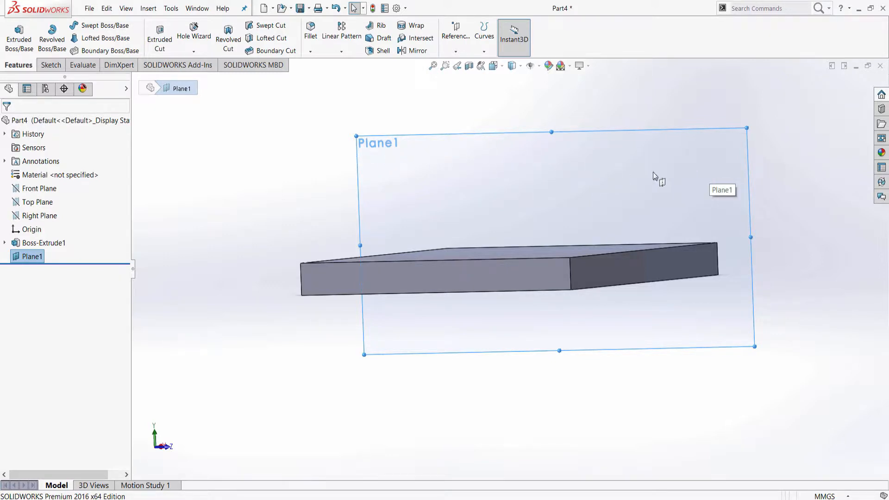
{"action": "left_click", "coordinate": [266, 174]}
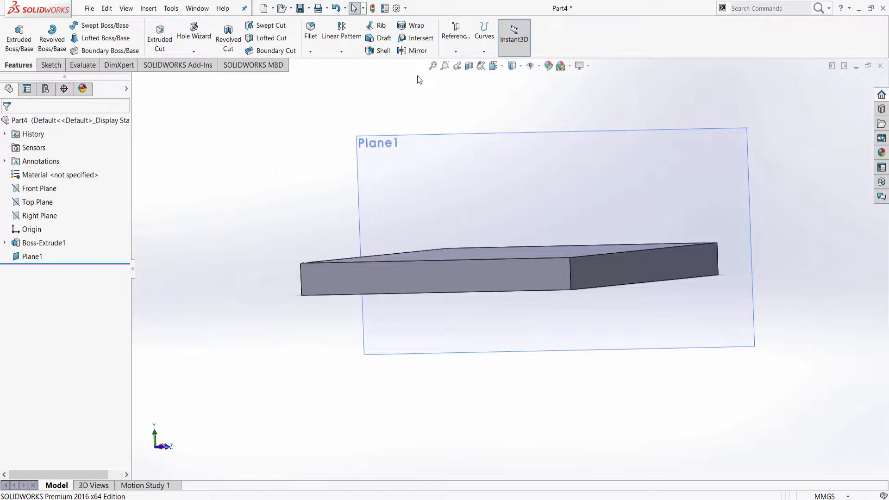
- Define a reference plane through the top edge of a side face parallel to the mid plane, at 45 degrees to that face with flipped offset
{"action": "left_click", "coordinate": [456, 37]}
{"action": "left_click", "coordinate": [459, 62]}
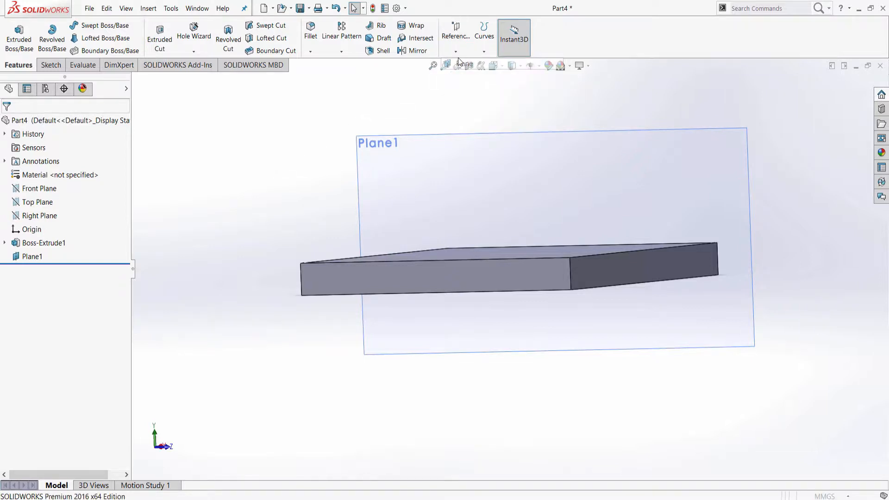
{"action": "middle_click_drag", "start_coordinate": [272, 179], "coordinate": [252, 213]}
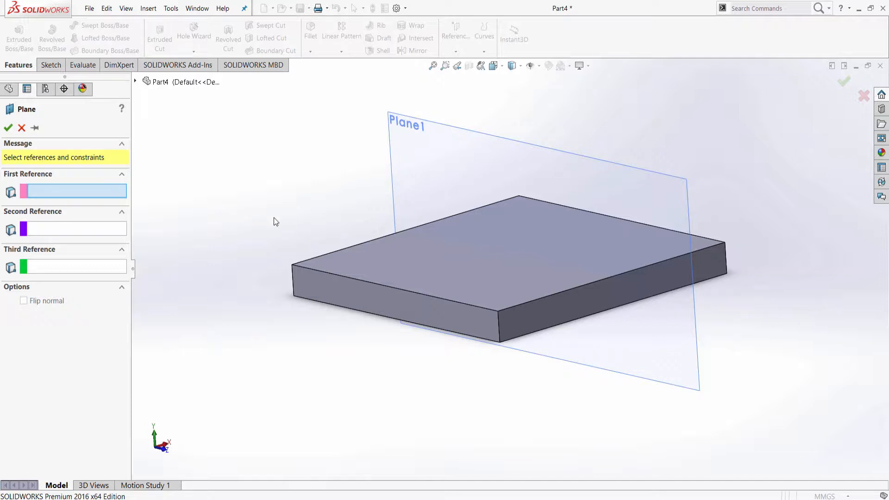
{"action": "left_click", "coordinate": [308, 272]}
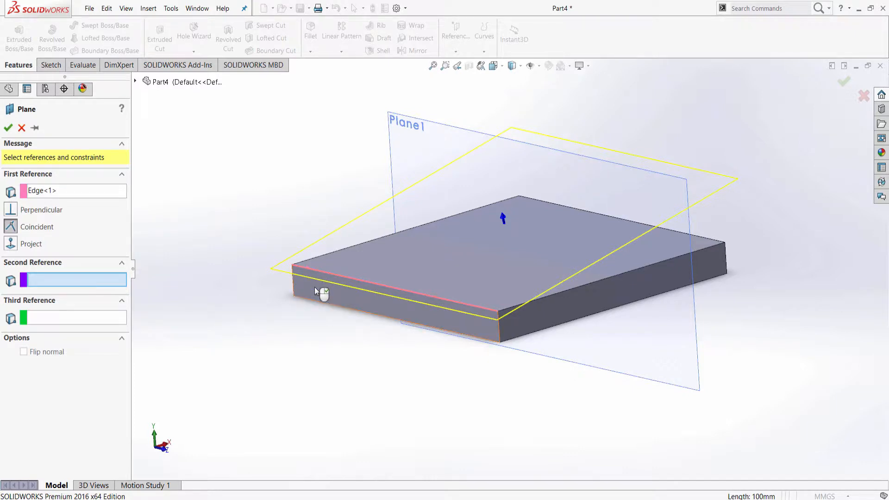
{"action": "left_click", "coordinate": [315, 288]}
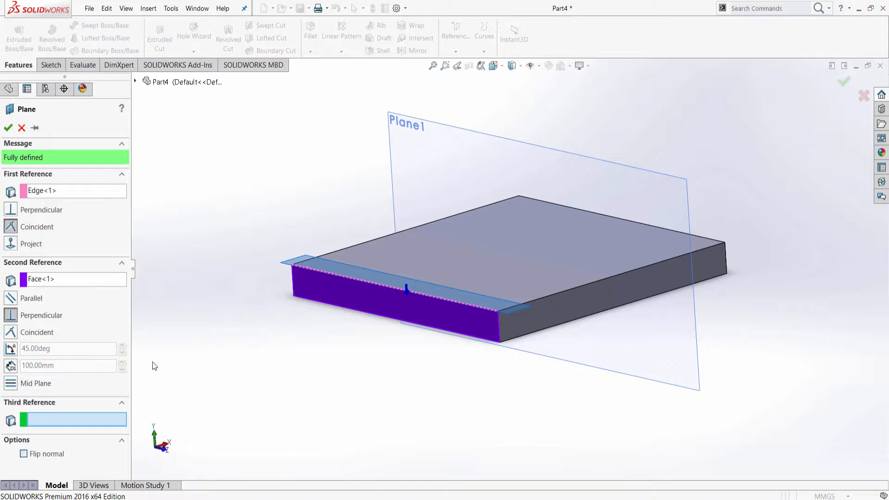
{"action": "left_click", "coordinate": [9, 350]}
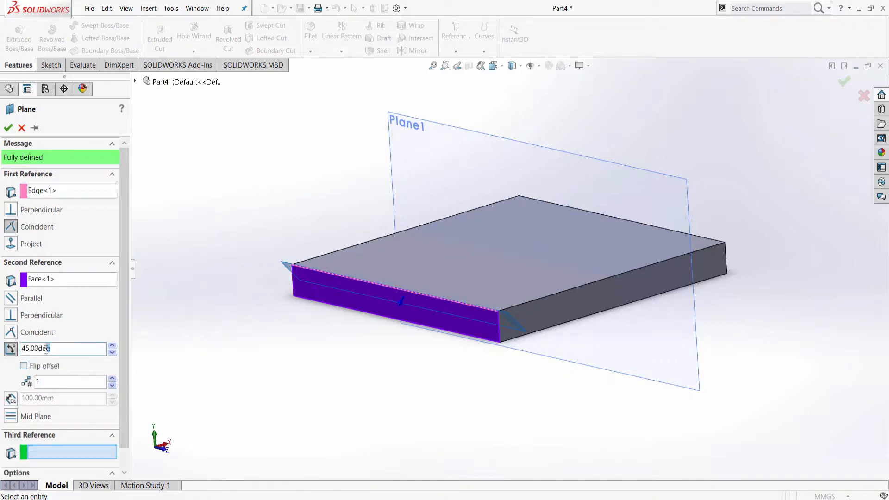
{"action": "left_click_drag", "start_coordinate": [50, 348], "coordinate": [22, 349]}
{"action": "left_click", "coordinate": [23, 366]}
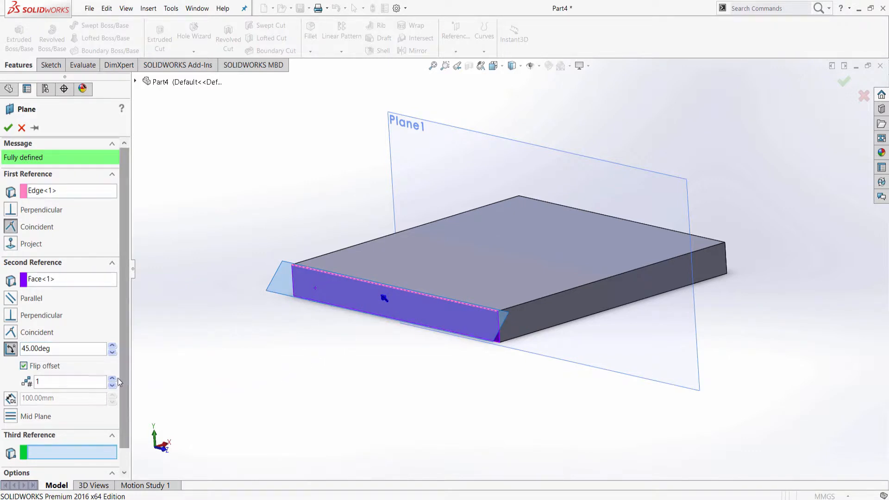
- Set the number of angled planes around the edge to 8 and create them
{"action": "middle_click_drag", "start_coordinate": [441, 319], "coordinate": [412, 341]}
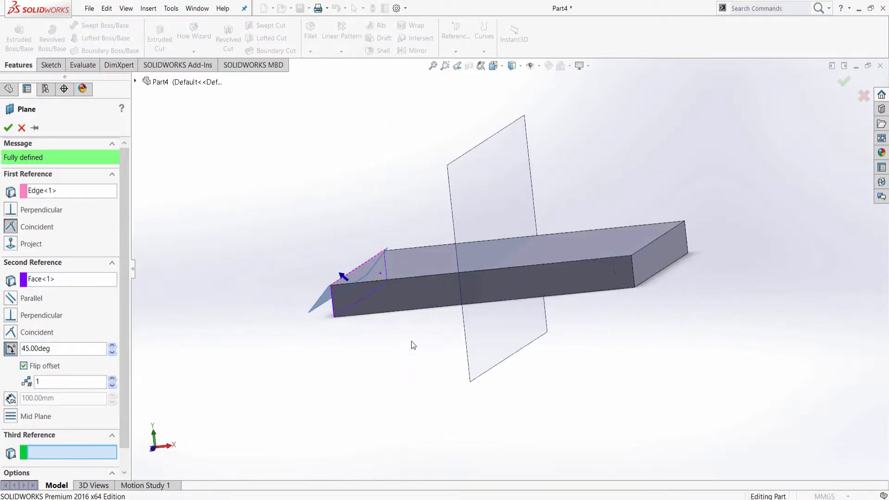
{"action": "scroll", "coordinate": [348, 285], "scroll_direction": "down", "scroll_amount": 4}
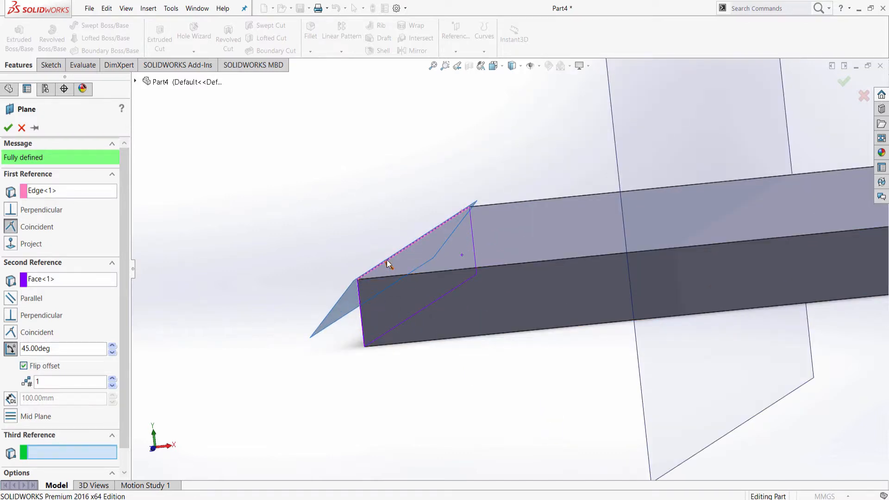
{"action": "left_click", "coordinate": [112, 379]}
{"action": "left_click", "coordinate": [112, 379]}
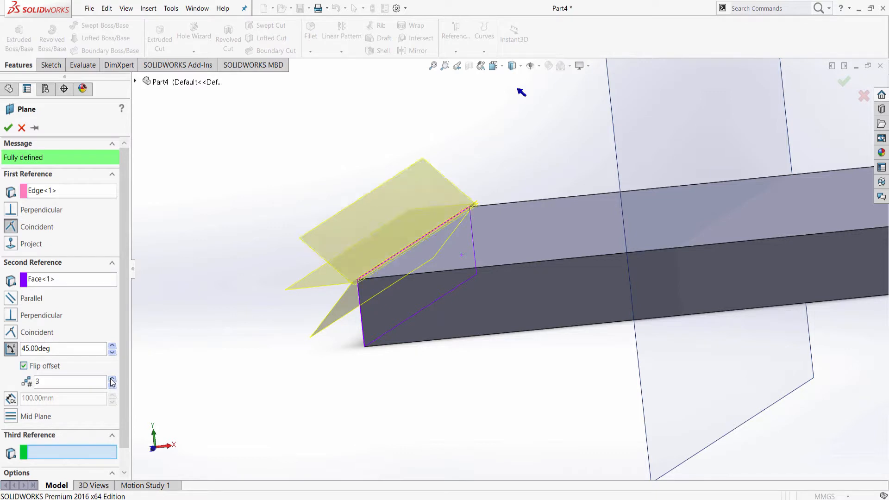
{"action": "left_click", "coordinate": [112, 380]}
{"action": "left_click", "coordinate": [112, 380]}
{"action": "left_click", "coordinate": [112, 379]}
{"action": "left_click", "coordinate": [111, 379]}
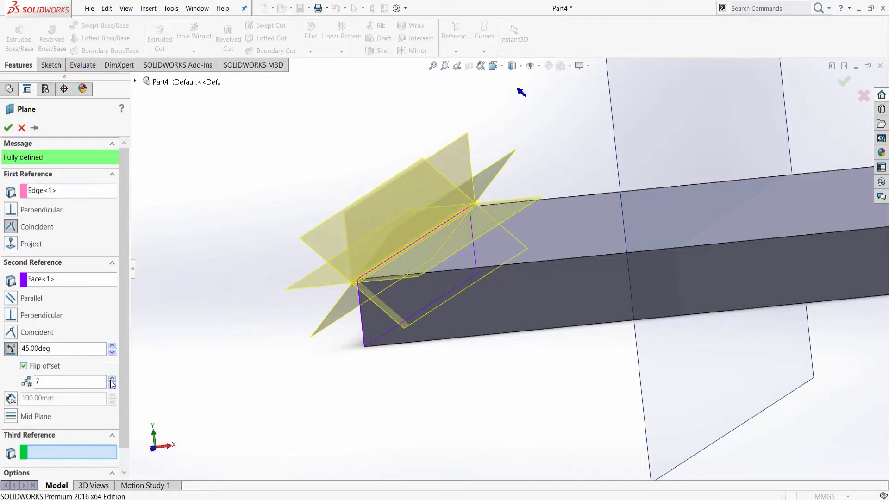
{"action": "left_click", "coordinate": [112, 379]}
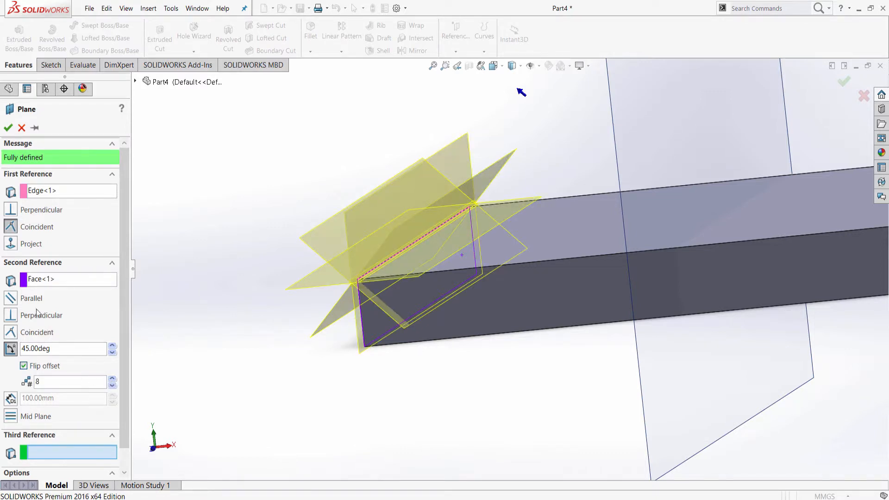
{"action": "left_click", "coordinate": [9, 128]}
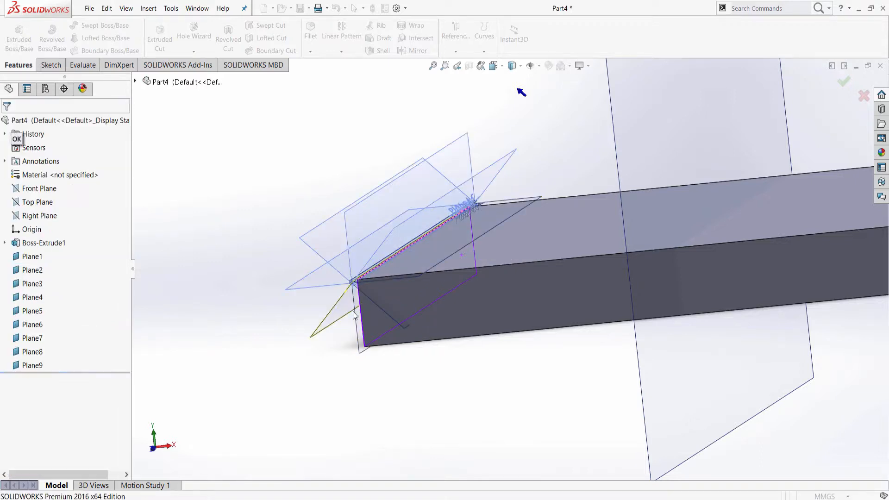
- Create a reference plane offset 20 mm outward from the plate's side face opposite the angled planes
{"action": "scroll", "coordinate": [496, 387], "scroll_direction": "up", "scroll_amount": 2}
{"action": "scroll", "coordinate": [707, 374], "scroll_direction": "up", "scroll_amount": 4}
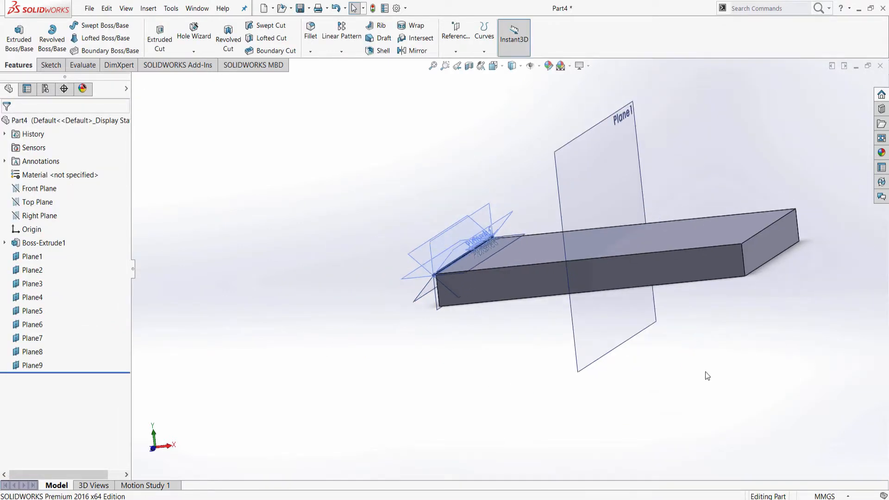
{"action": "scroll", "coordinate": [771, 263], "scroll_direction": "up", "scroll_amount": 3}
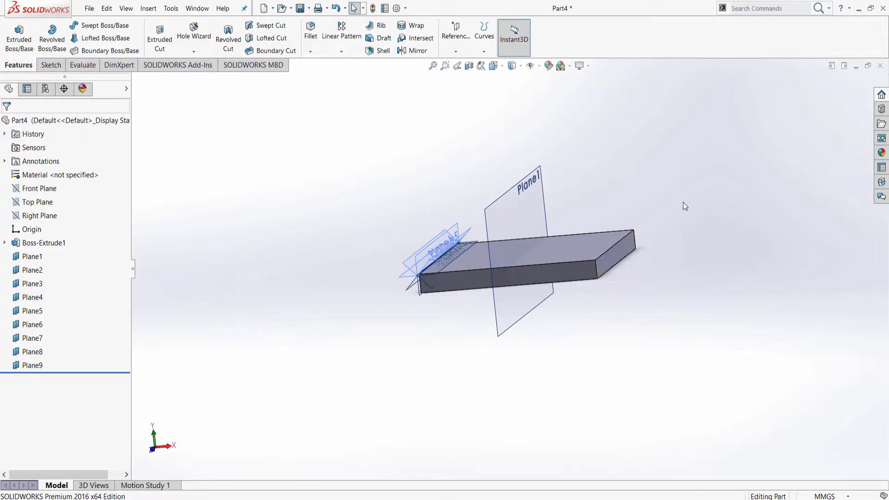
{"action": "left_click", "coordinate": [455, 39]}
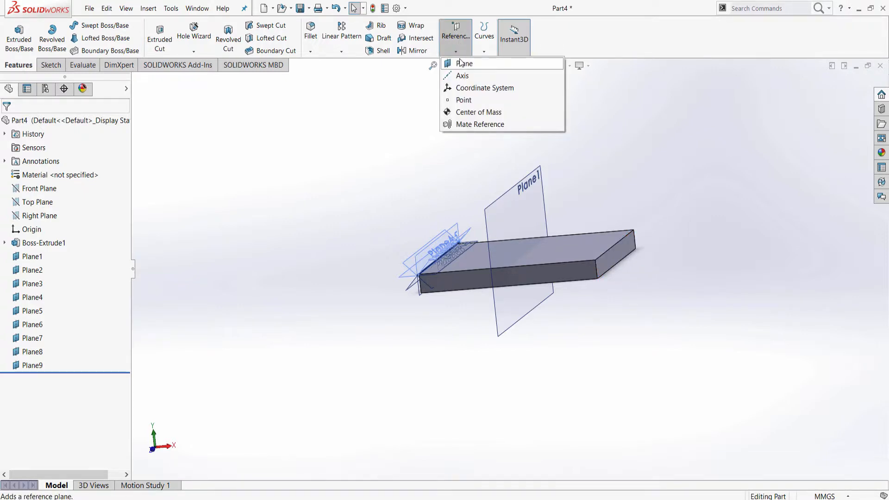
{"action": "left_click", "coordinate": [461, 64]}
{"action": "left_click", "coordinate": [622, 249]}
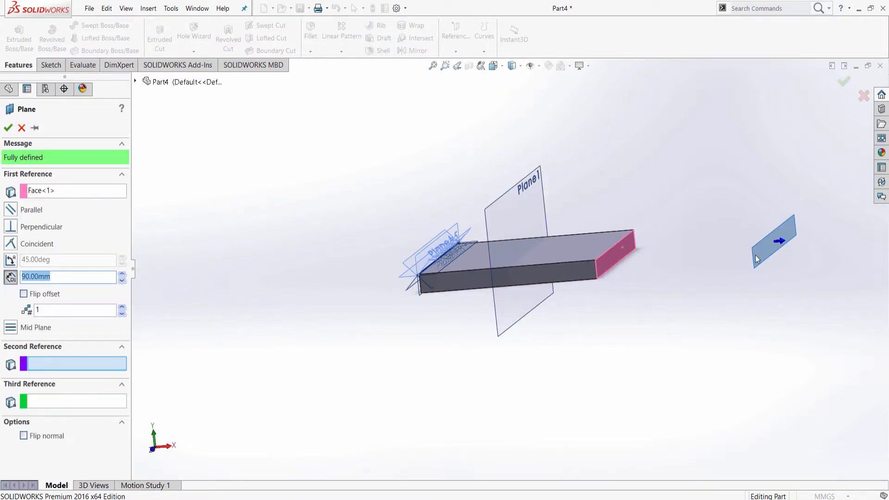
{"action": "left_click", "coordinate": [122, 281]}
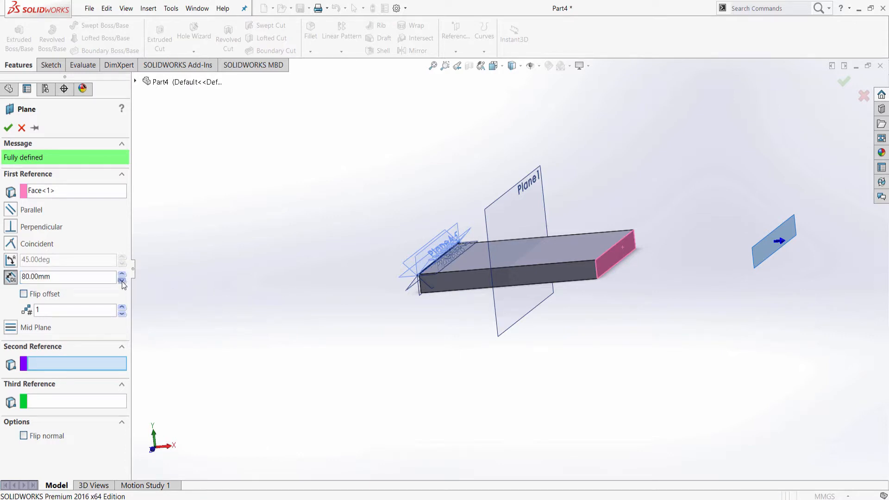
{"action": "left_click", "coordinate": [123, 281]}
{"action": "left_click", "coordinate": [122, 280]}
{"action": "left_click", "coordinate": [122, 281]}
{"action": "left_click", "coordinate": [123, 281]}
{"action": "left_click", "coordinate": [122, 281]}
{"action": "left_click", "coordinate": [122, 280]}
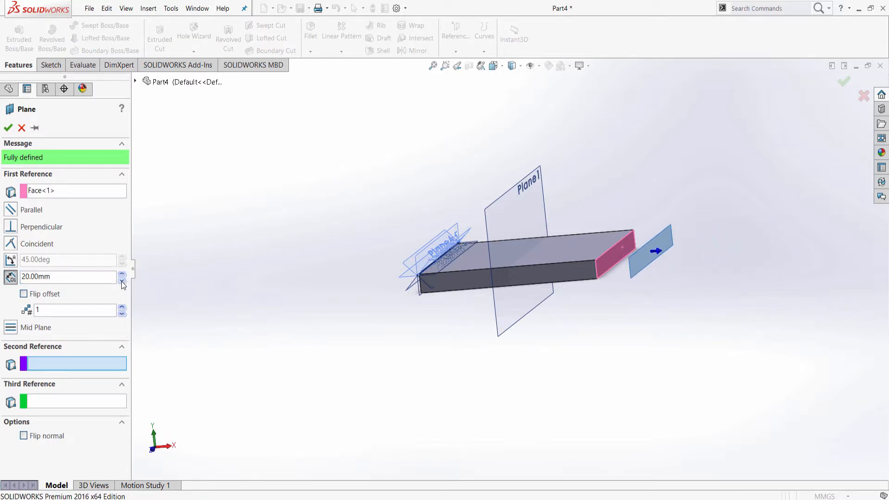
{"action": "left_click", "coordinate": [24, 295]}
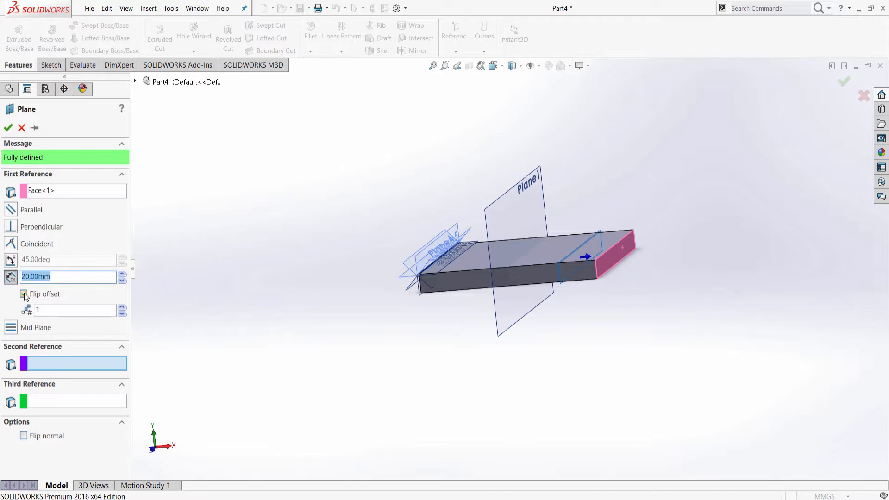
{"action": "left_click", "coordinate": [24, 295]}
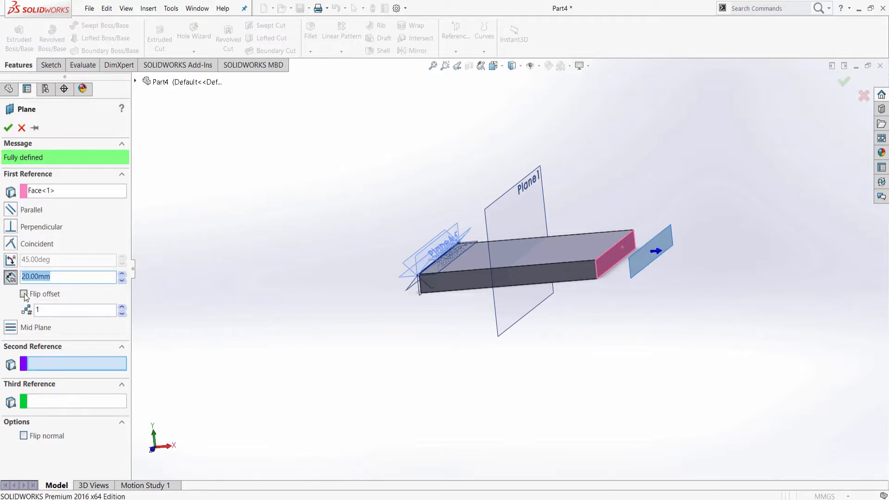
{"action": "left_click", "coordinate": [8, 128]}
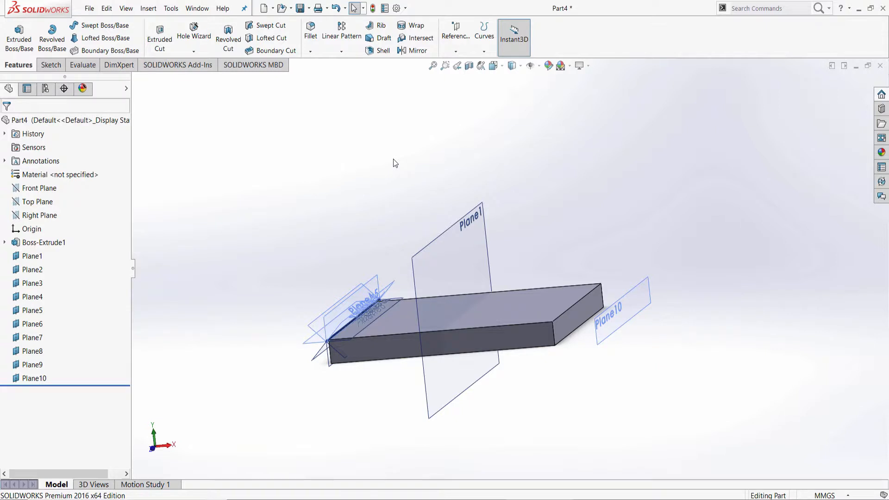
- Edit the plane offset from the plate's side face, flipping it inward and setting its offset distance to 30 mm
{"action": "left_click", "coordinate": [649, 300]}
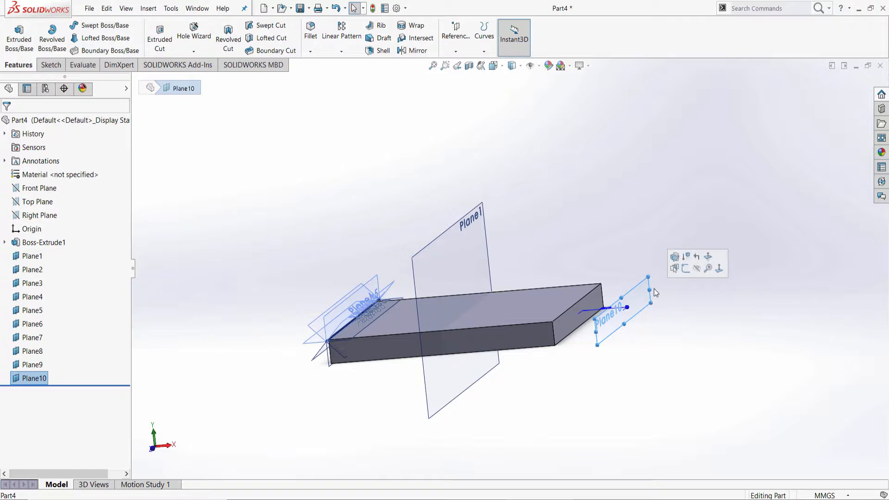
{"action": "left_click", "coordinate": [679, 256]}
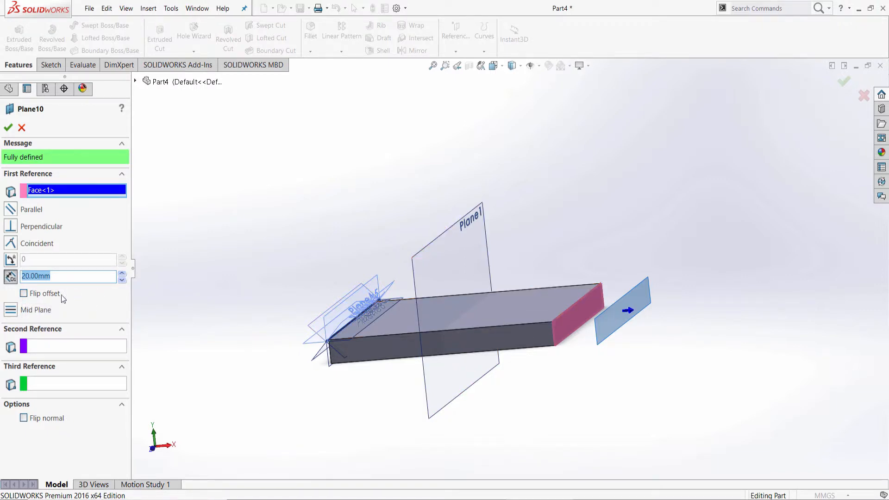
{"action": "left_click", "coordinate": [48, 296]}
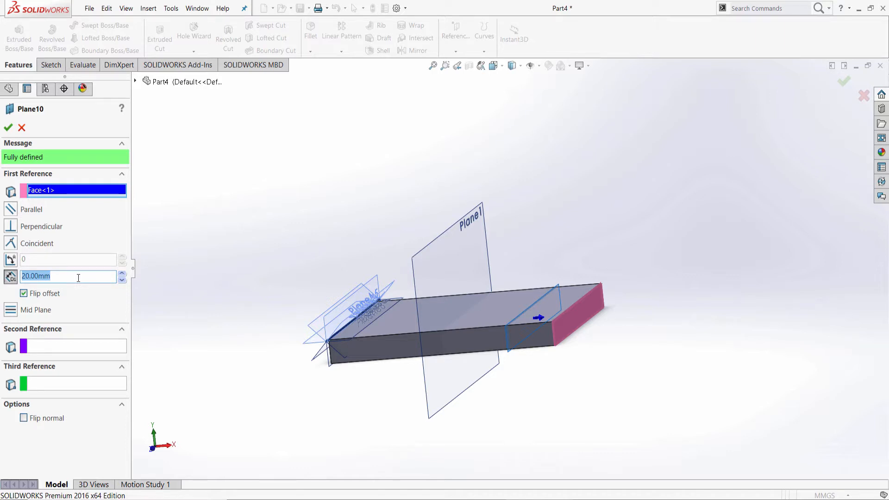
{"action": "type", "text": "30"}
{"action": "key", "text": "Return"}
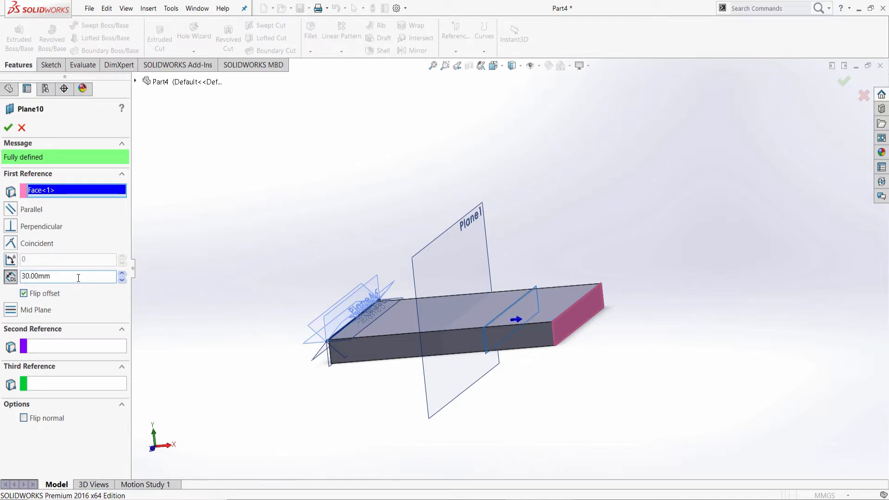
{"action": "left_click", "coordinate": [7, 126]}
- Delete Plane6, one of the angled planes around the plate's edge
{"action": "mouse_move", "coordinate": [260, 304]}
{"action": "middle_mouse_down"}
{"action": "mouse_move", "coordinate": [292, 278]}
{"action": "mouse_move", "coordinate": [276, 308]}
{"action": "middle_mouse_up"}
{"action": "scroll", "coordinate": [287, 306], "scroll_direction": "down", "scroll_amount": 3}
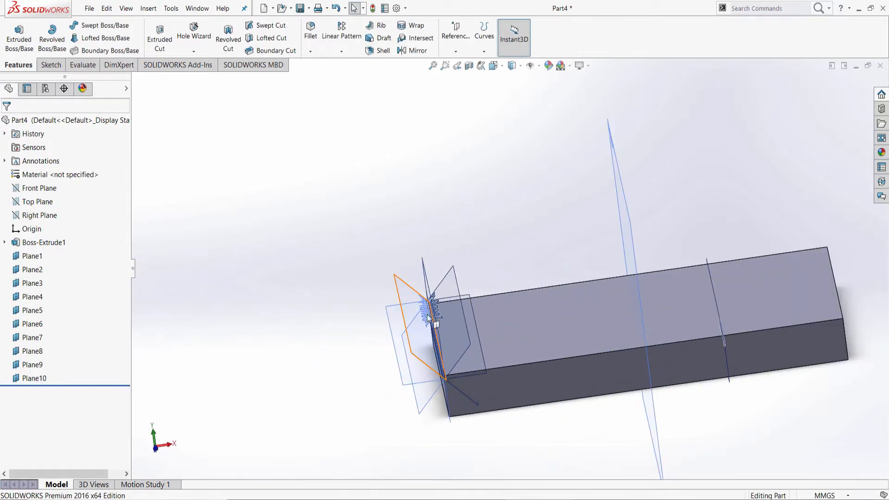
{"action": "left_click", "coordinate": [450, 287]}
{"action": "key", "text": "Delete"}
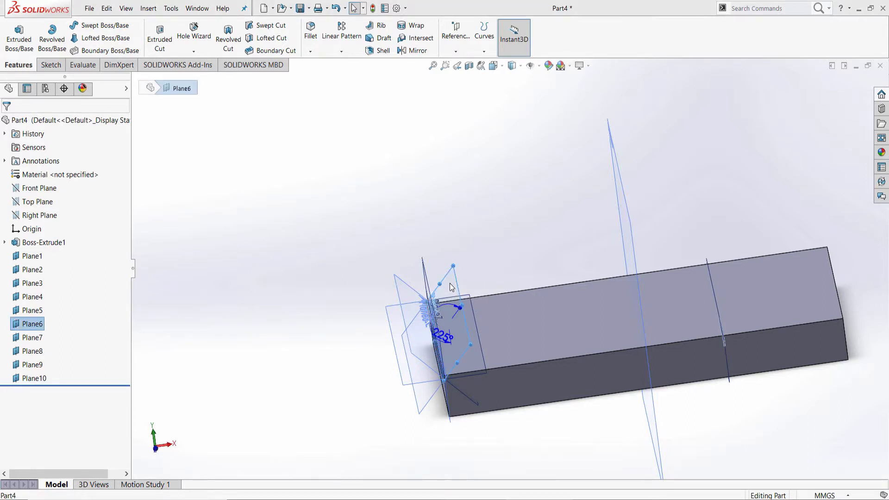
{"action": "key", "text": "Return"}
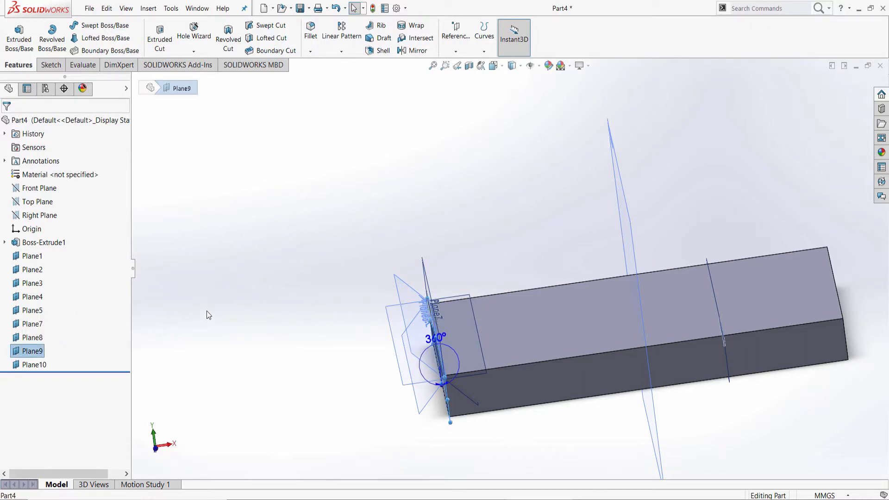
- Delete the remaining angled planes from Plane3 through Plane9 together, keeping Plane2
{"action": "left_click", "coordinate": [37, 285], "text": "shift"}
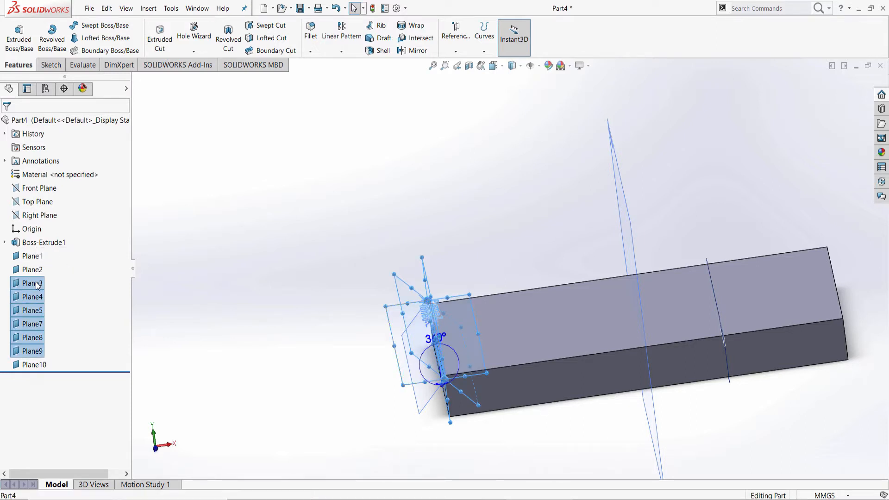
{"action": "right_click", "coordinate": [37, 285]}
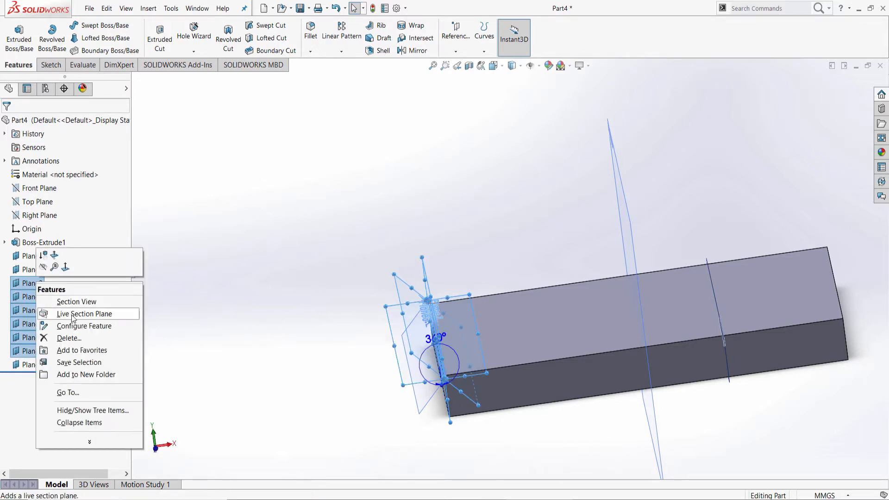
{"action": "left_click", "coordinate": [75, 339]}
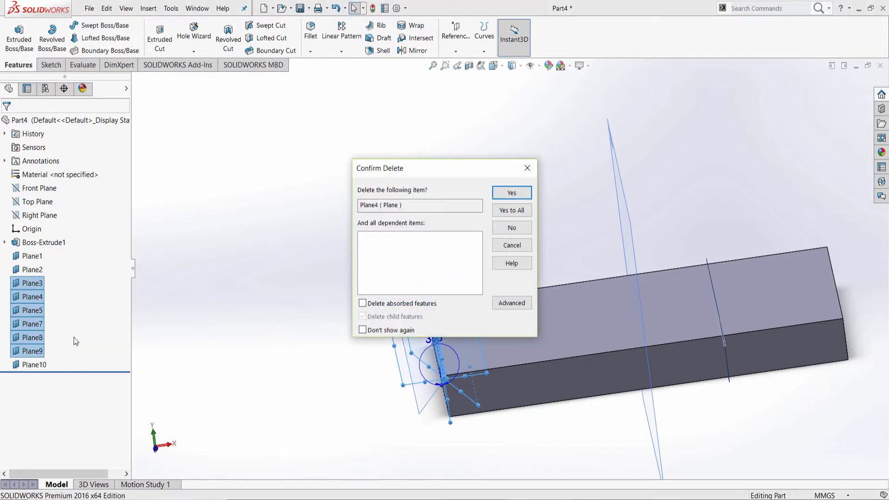
{"action": "left_click", "coordinate": [512, 210]}
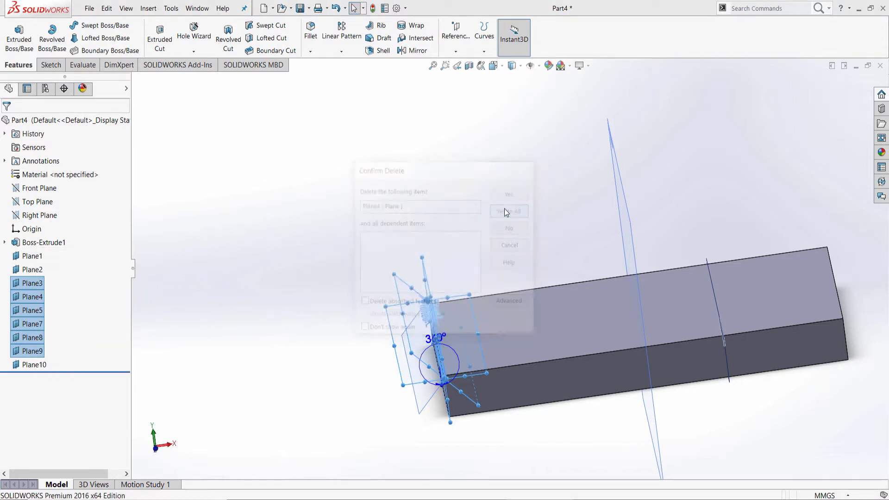
- Edit Plane2, the angled plane through the plate's top edge, setting its angle to 120 degrees with the offset unflipped
{"action": "middle_click_drag", "start_coordinate": [499, 419], "coordinate": [455, 395]}
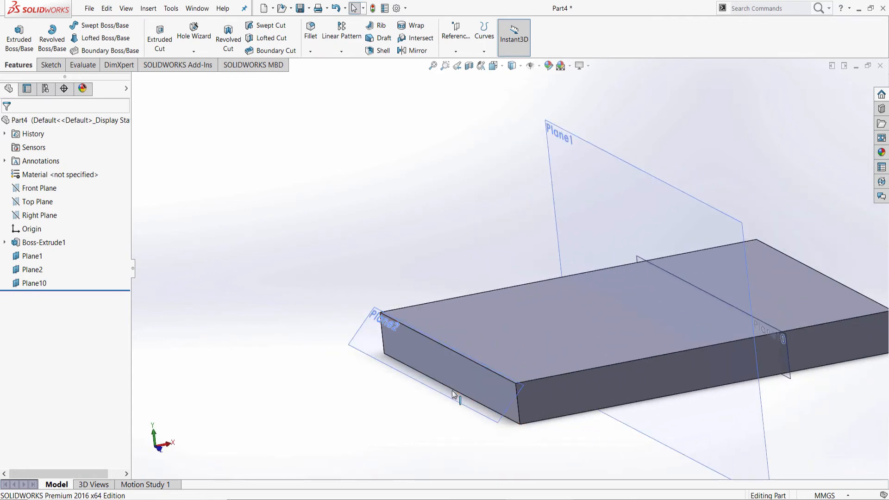
{"action": "left_click", "coordinate": [359, 348]}
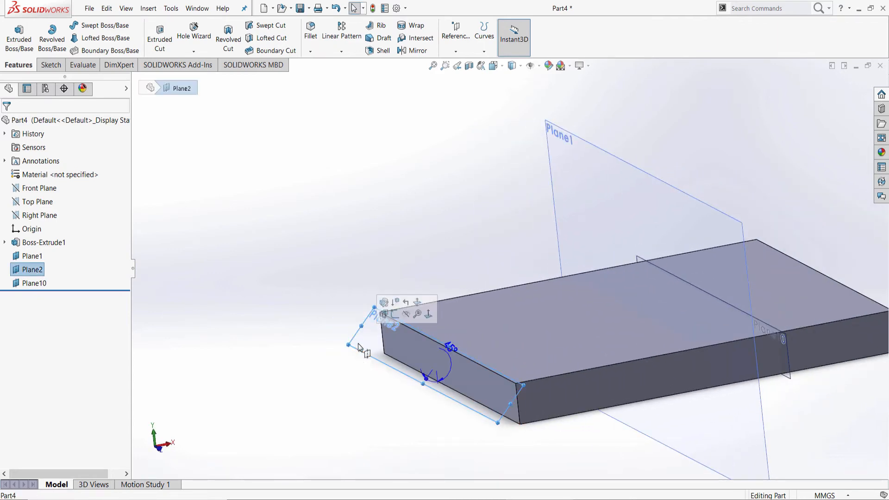
{"action": "left_click", "coordinate": [388, 303]}
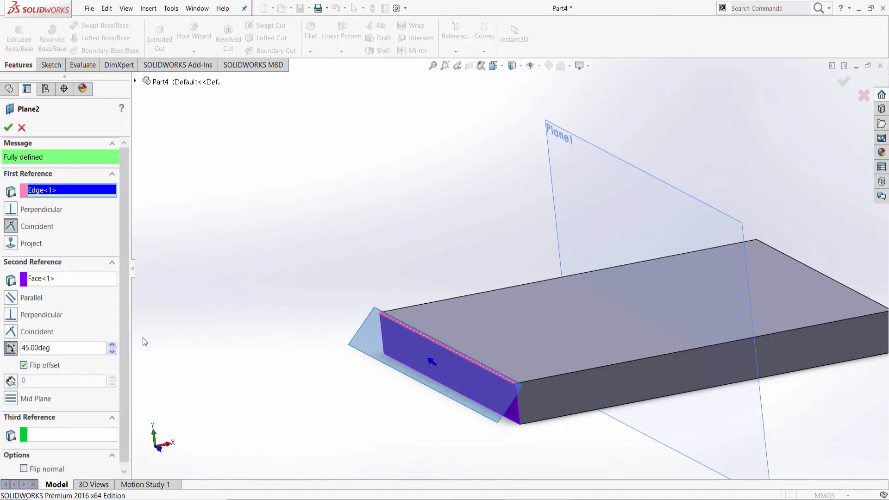
{"action": "left_click_drag", "start_coordinate": [88, 345], "coordinate": [6, 353]}
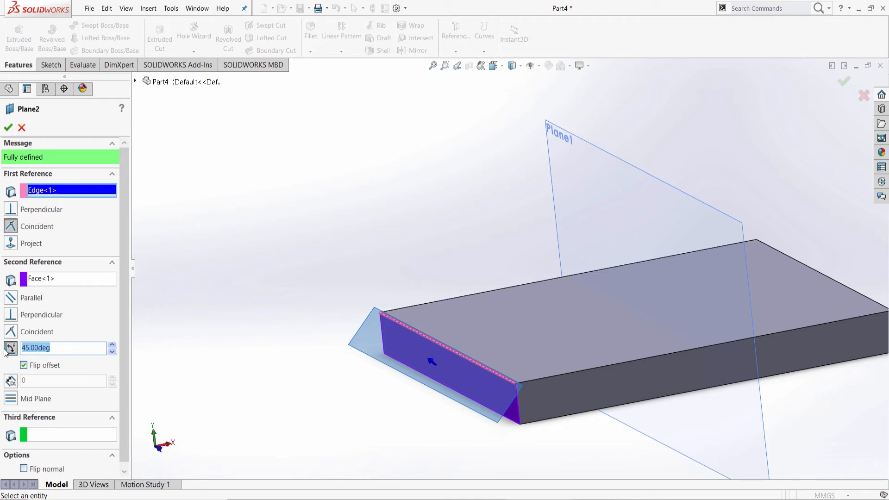
{"action": "type", "text": "120"}
{"action": "key", "text": "Return"}
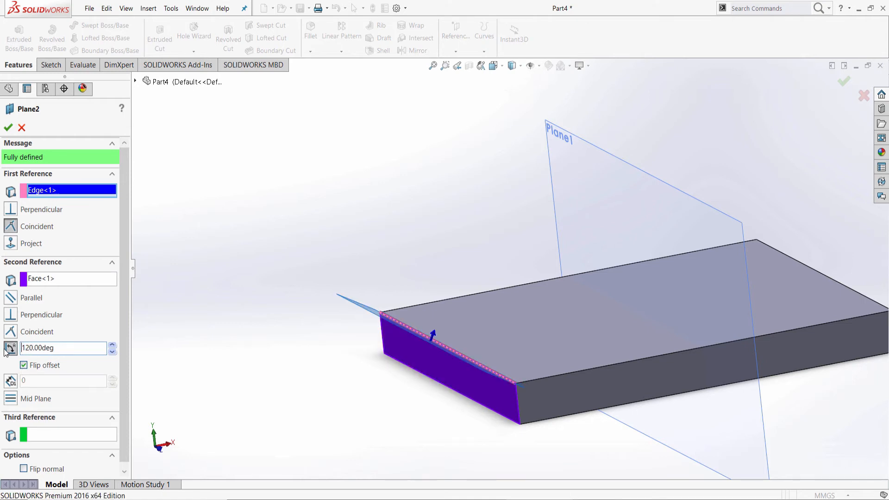
{"action": "left_click", "coordinate": [24, 366]}
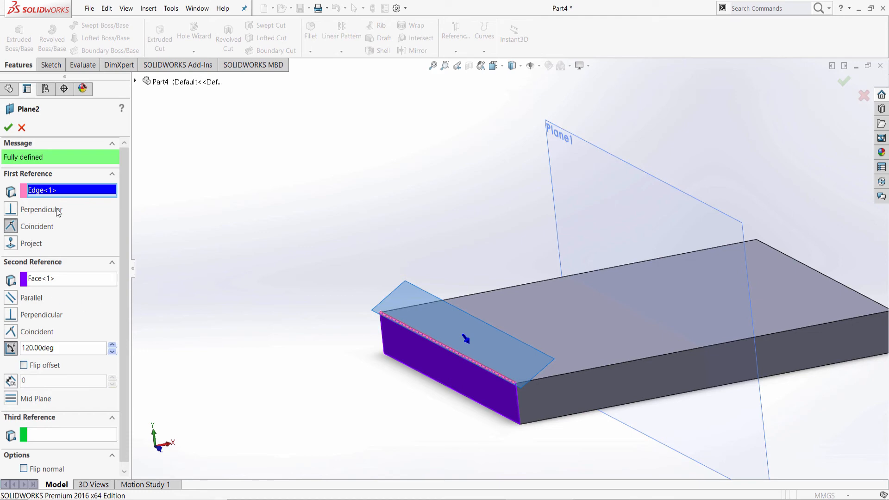
{"action": "left_click", "coordinate": [8, 128]}
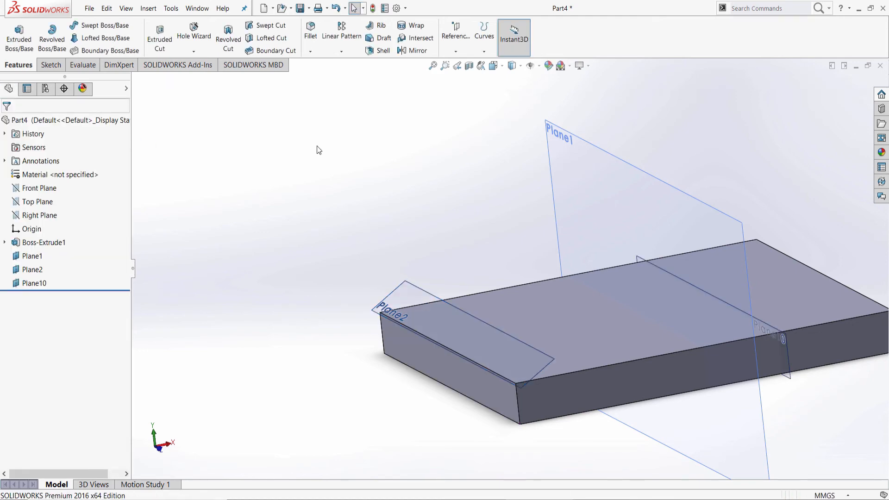